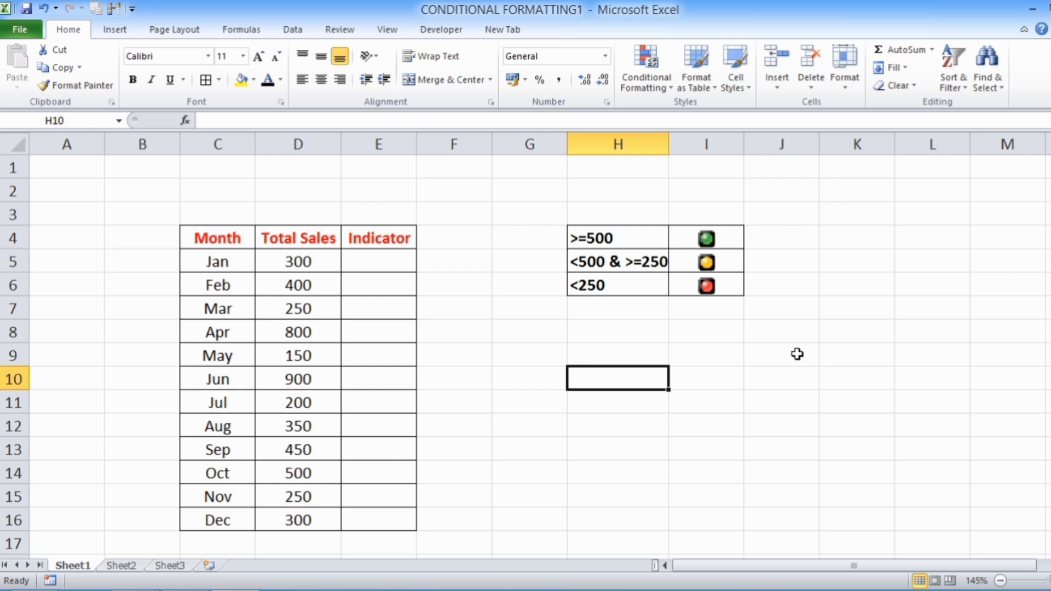
# - Examine the monthly sales table and the legend in H4:I6 matching sales ranges to traffic-light icons
pyautogui.moveTo(723, 242); pyautogui.dragTo(726, 288)
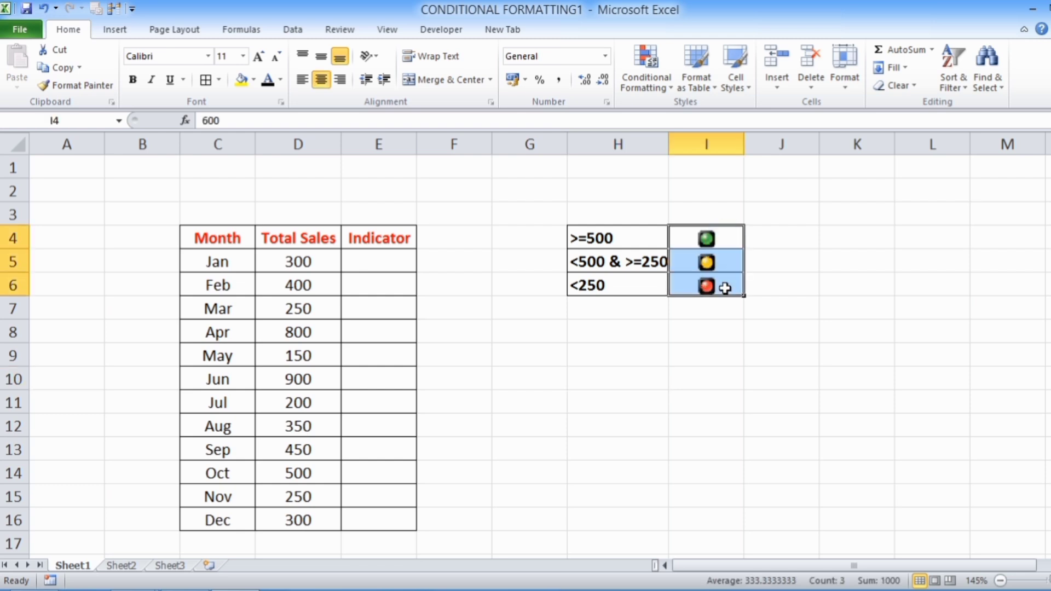
pyautogui.click(728, 342)
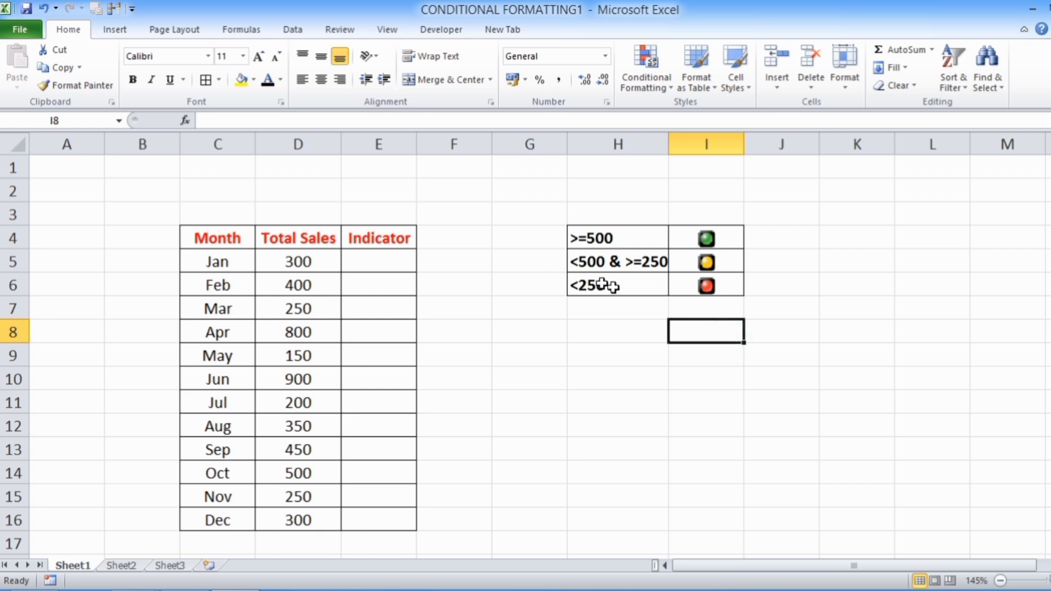
pyautogui.moveTo(215, 250); pyautogui.dragTo(384, 520)
pyautogui.click(540, 477)
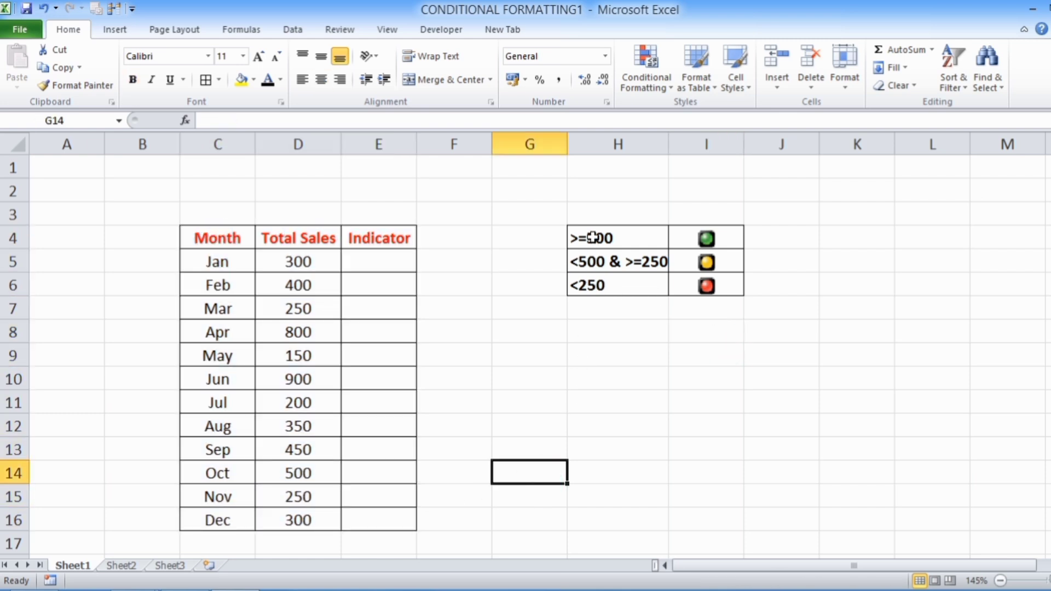
pyautogui.click(735, 242)
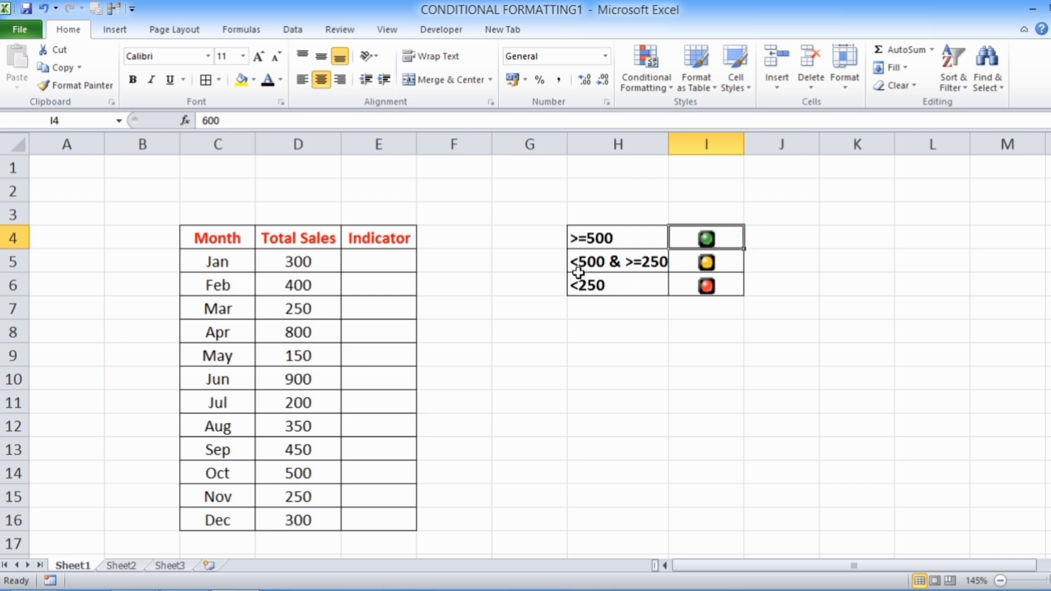
pyautogui.click(732, 267)
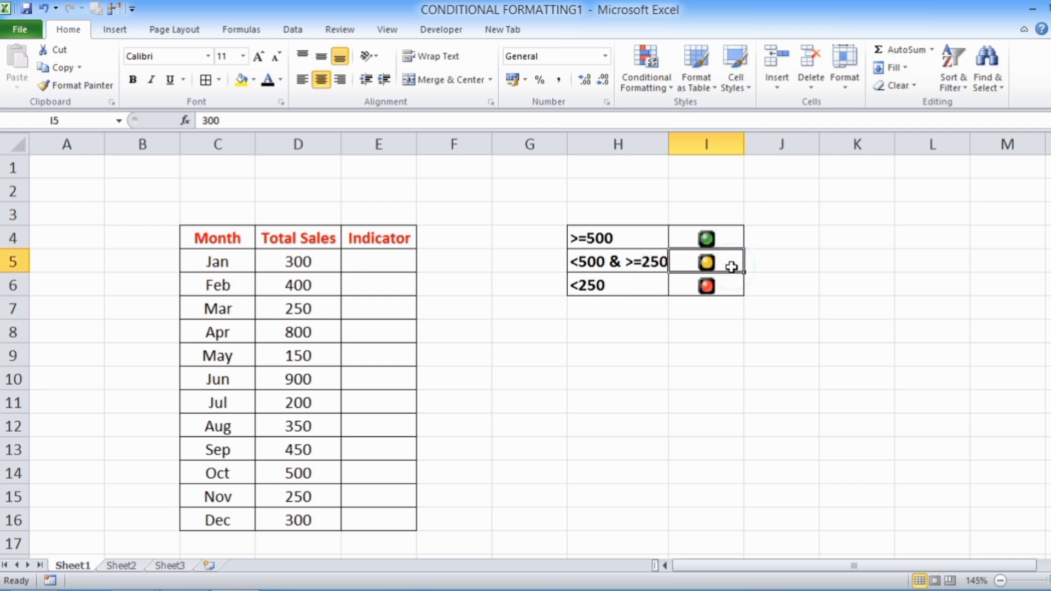
pyautogui.click(626, 292)
pyautogui.click(739, 293)
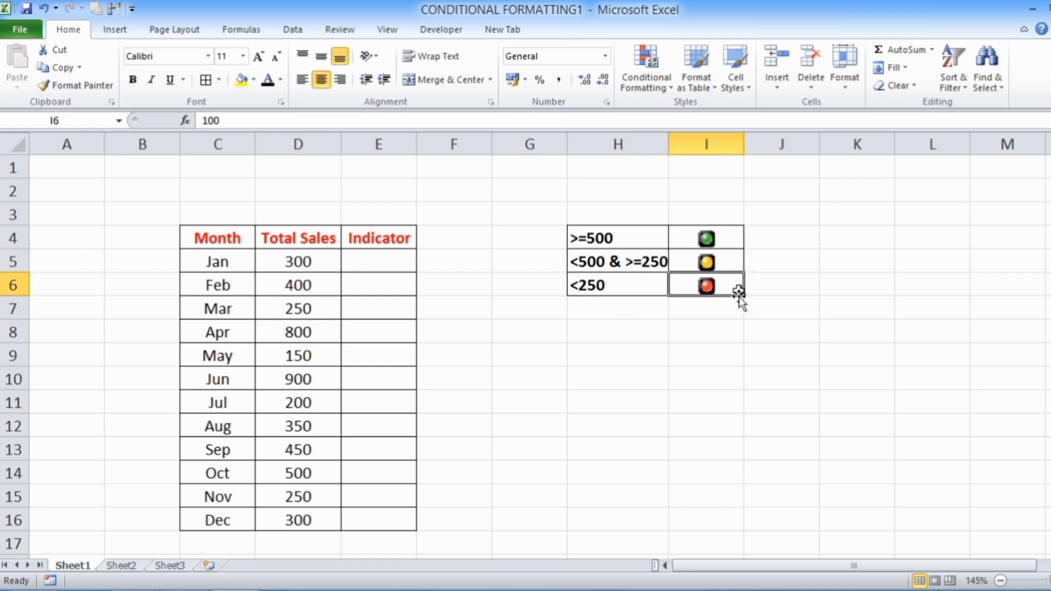
pyautogui.click(730, 352)
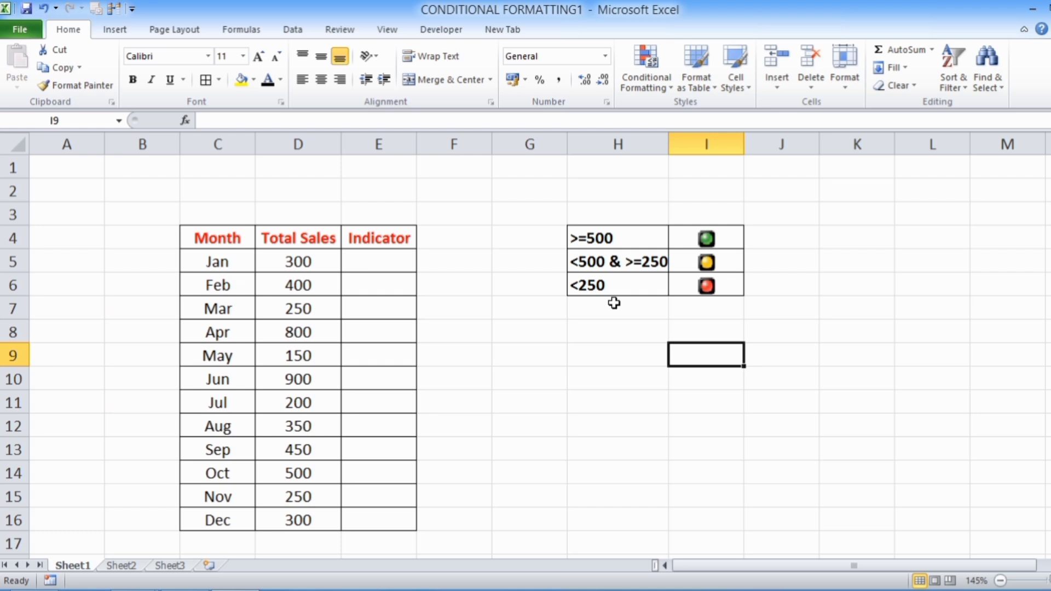
# - Apply the rimmed three traffic lights icon set to the Total Sales values in D5:D16
pyautogui.click(290, 263)
pyautogui.moveTo(291, 263); pyautogui.dragTo(298, 517)
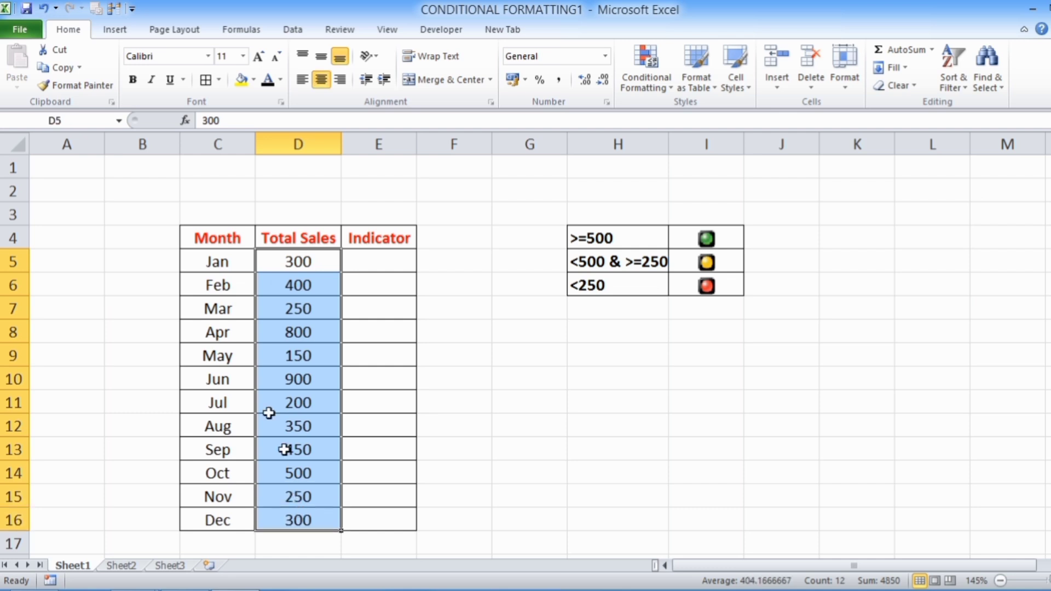
pyautogui.click(674, 87)
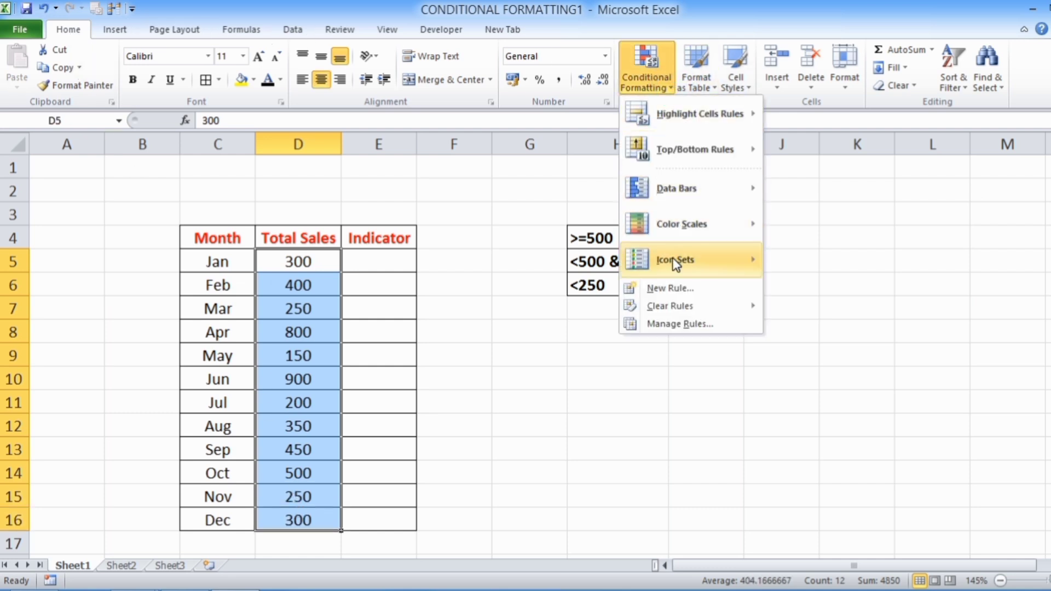
pyautogui.moveTo(672, 258)
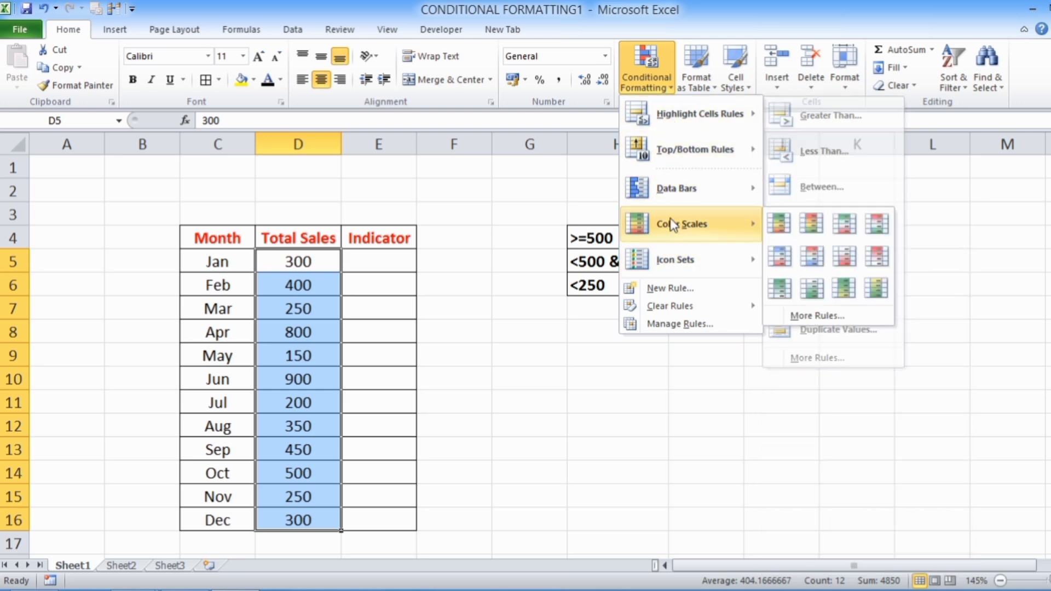
pyautogui.moveTo(671, 229)
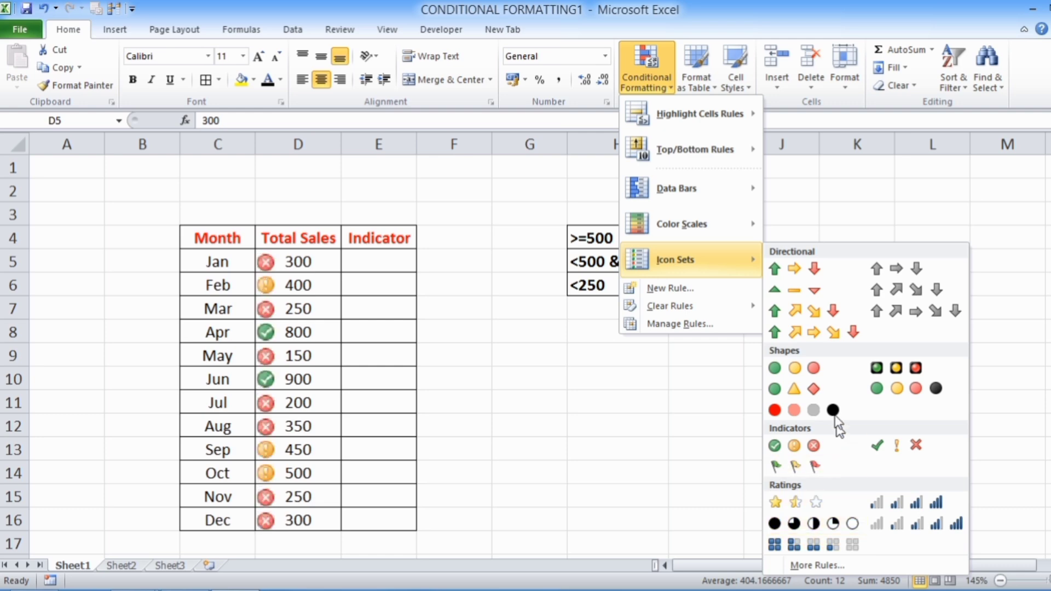
pyautogui.click(916, 375)
pyautogui.click(406, 318)
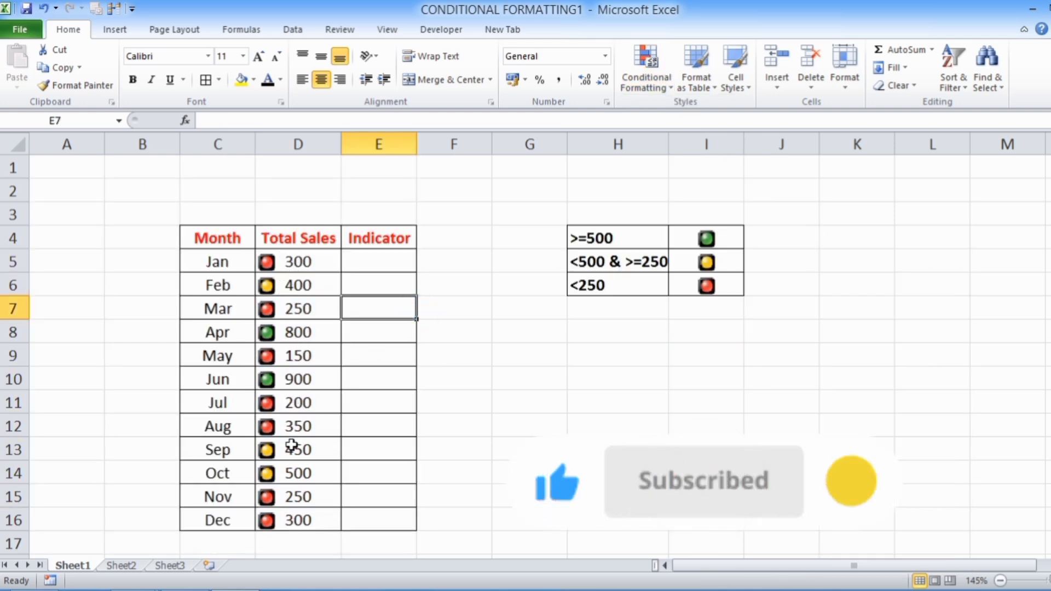
# - Edit the icon set rule on D5:D16 so the green light shows for values >= 500, with type Number
pyautogui.moveTo(582, 237); pyautogui.dragTo(707, 298)
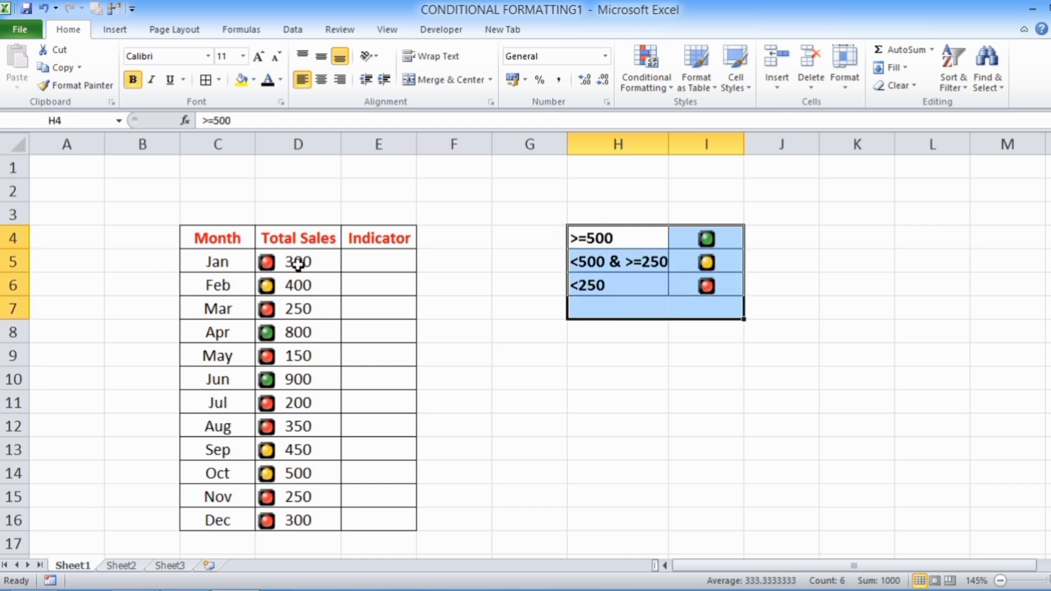
pyautogui.moveTo(297, 261); pyautogui.dragTo(304, 520)
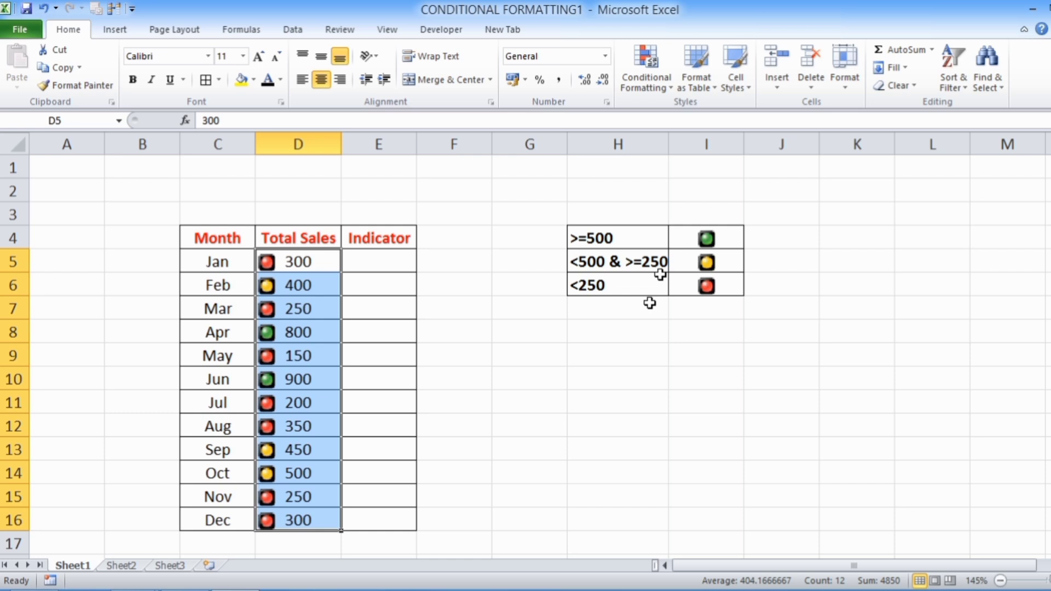
pyautogui.click(669, 85)
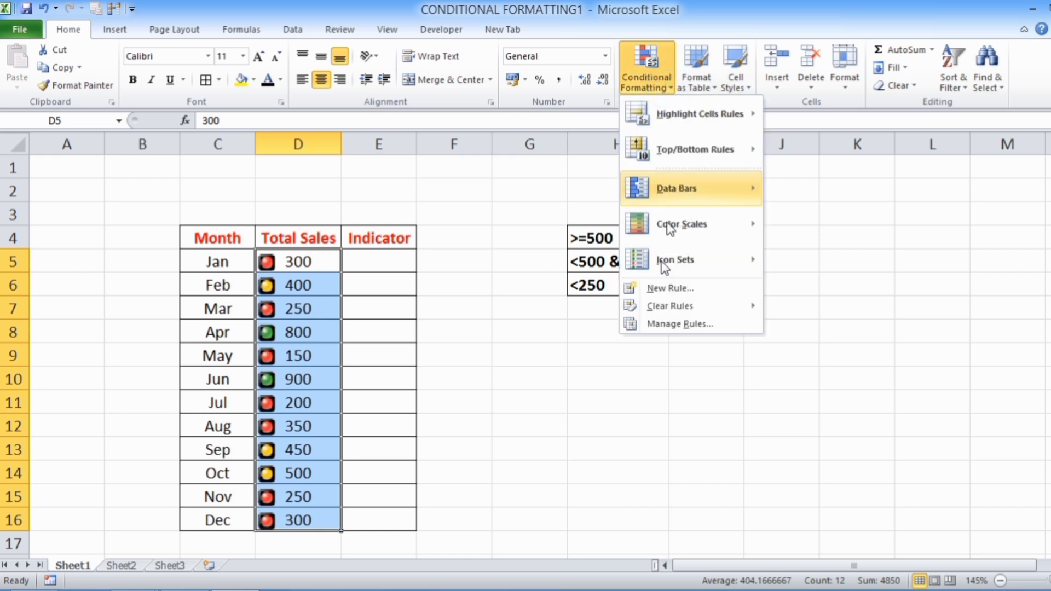
pyautogui.click(669, 324)
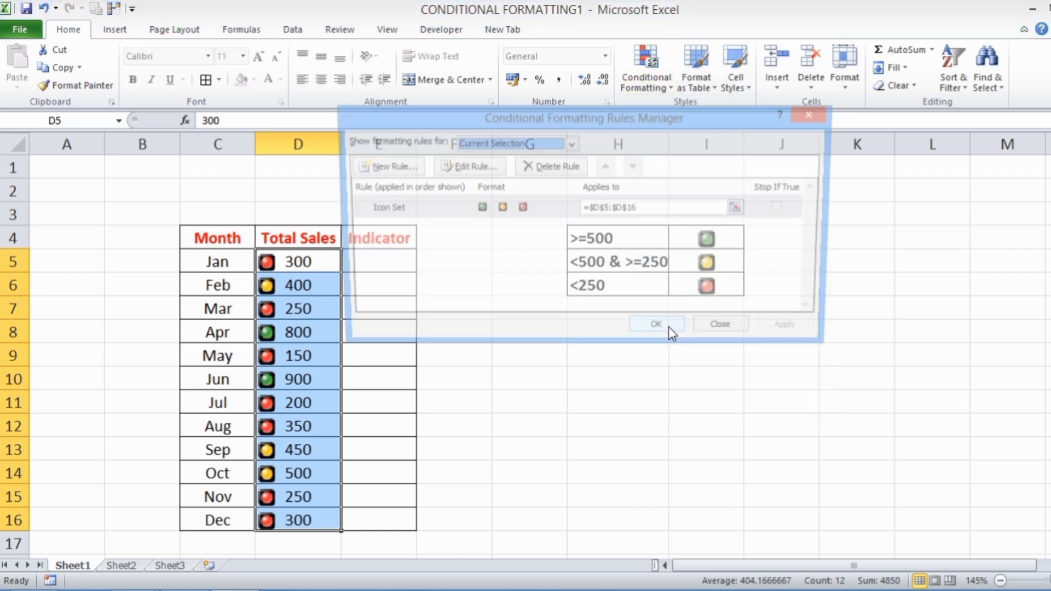
pyautogui.moveTo(505, 126); pyautogui.dragTo(301, 155)
pyautogui.click(256, 198)
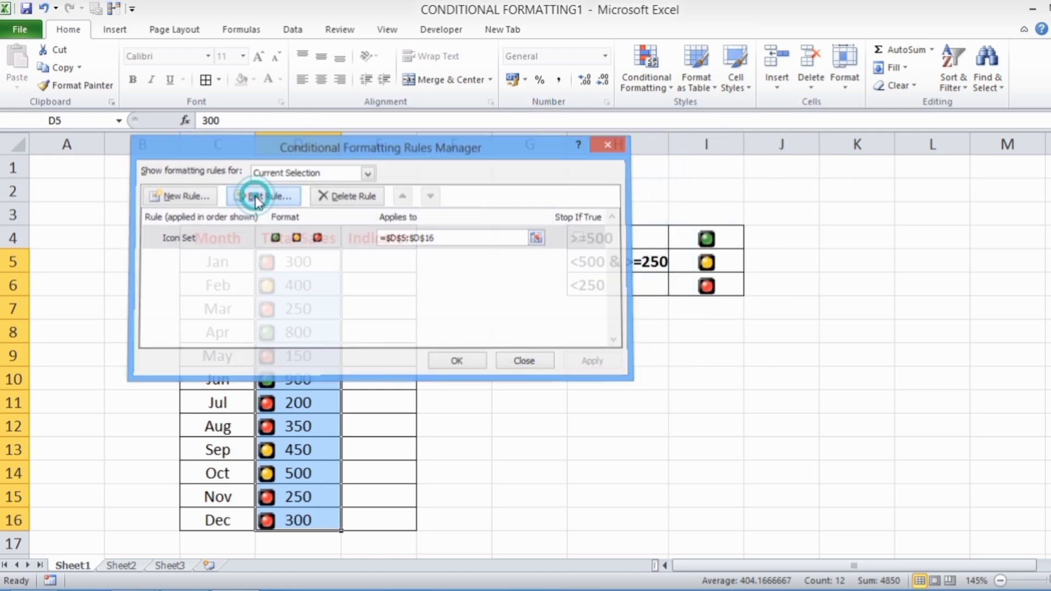
pyautogui.moveTo(398, 87); pyautogui.dragTo(316, 102)
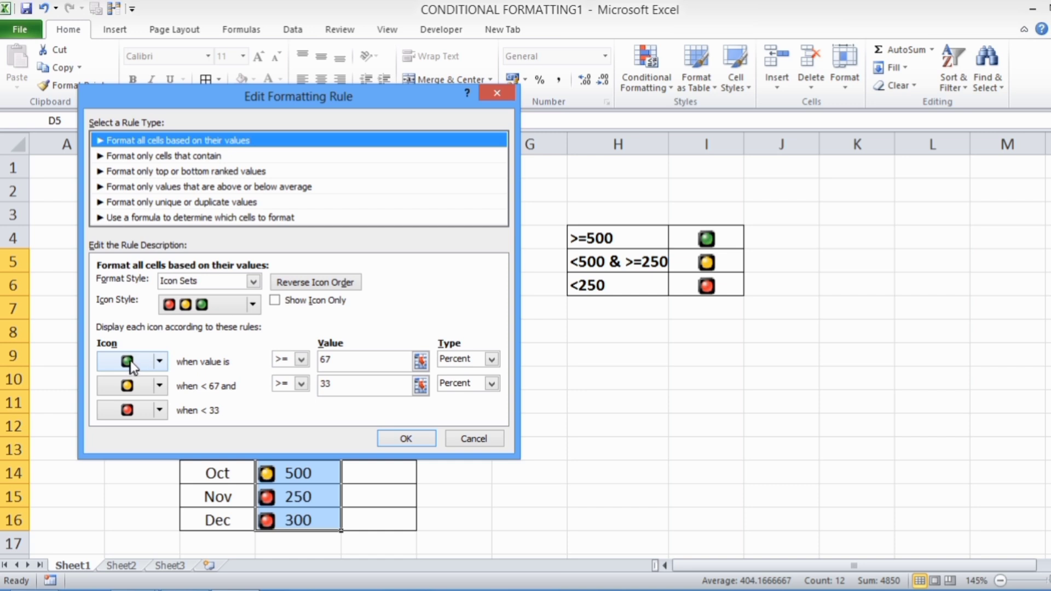
pyautogui.click(491, 359)
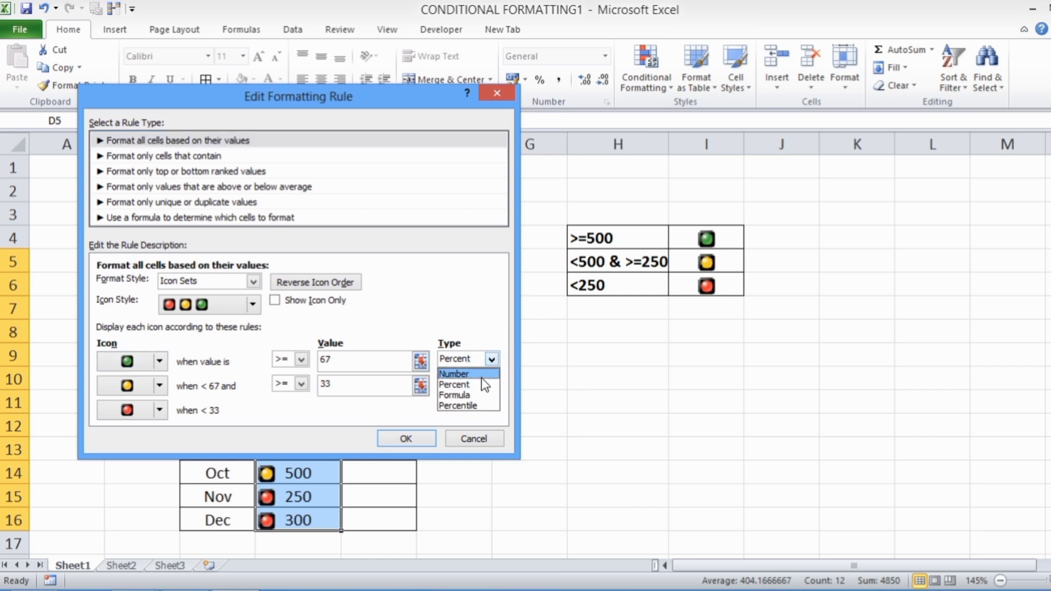
pyautogui.click(470, 373)
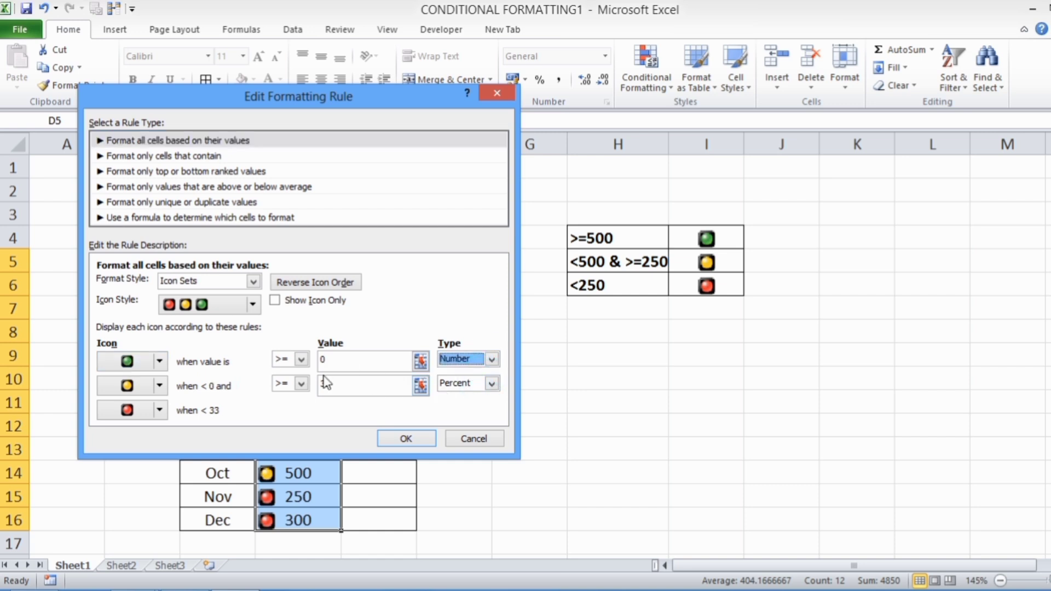
pyautogui.moveTo(343, 364); pyautogui.dragTo(308, 363)
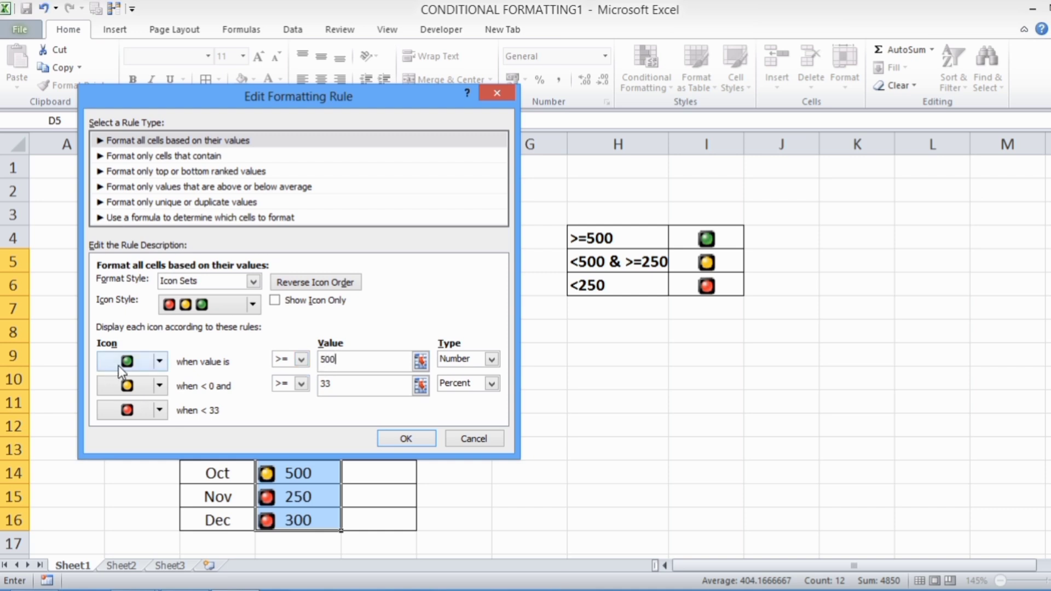
# - Set the yellow light's threshold to >= 250 with type Number and apply the edited rule to D5:D16
pyautogui.click(363, 387)
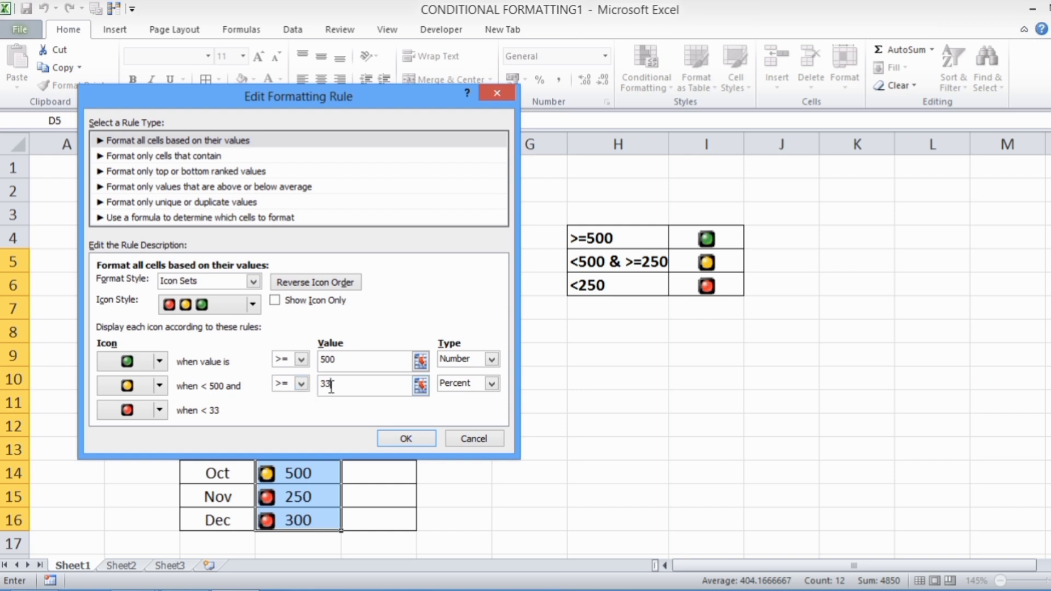
pyautogui.doubleClick(344, 384)
pyautogui.click(492, 383)
pyautogui.click(483, 397)
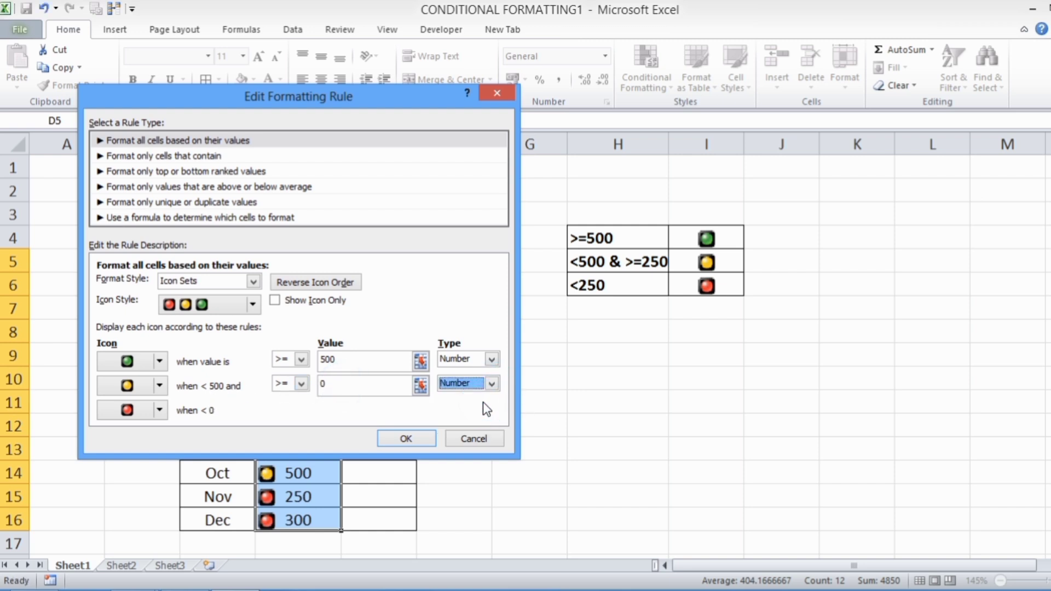
pyautogui.click(359, 386)
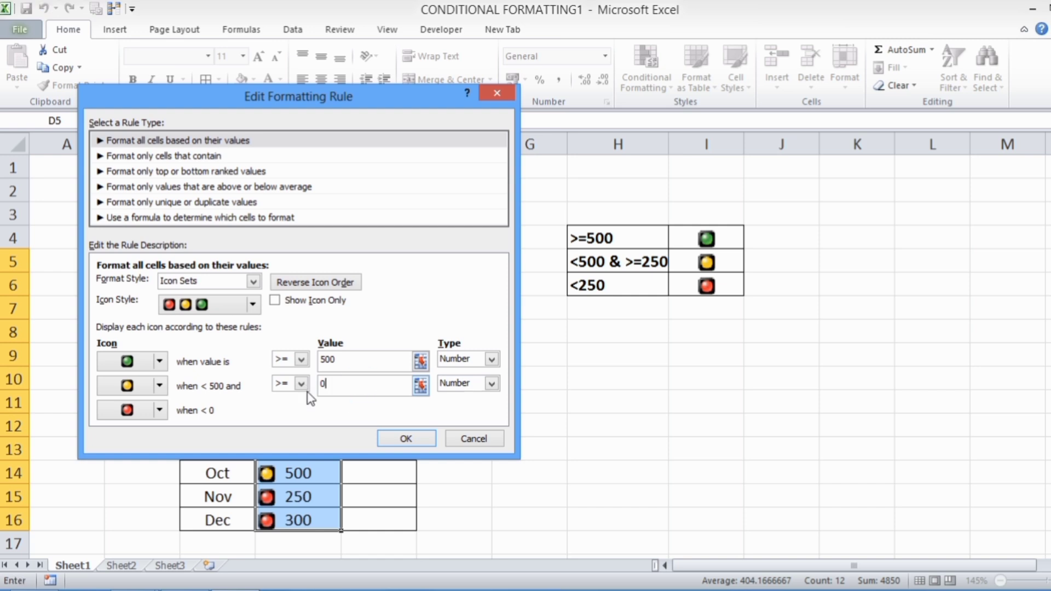
pyautogui.click(351, 389)
pyautogui.doubleClick(325, 384)
pyautogui.write('25')
pyautogui.click(382, 386)
pyautogui.click(292, 409)
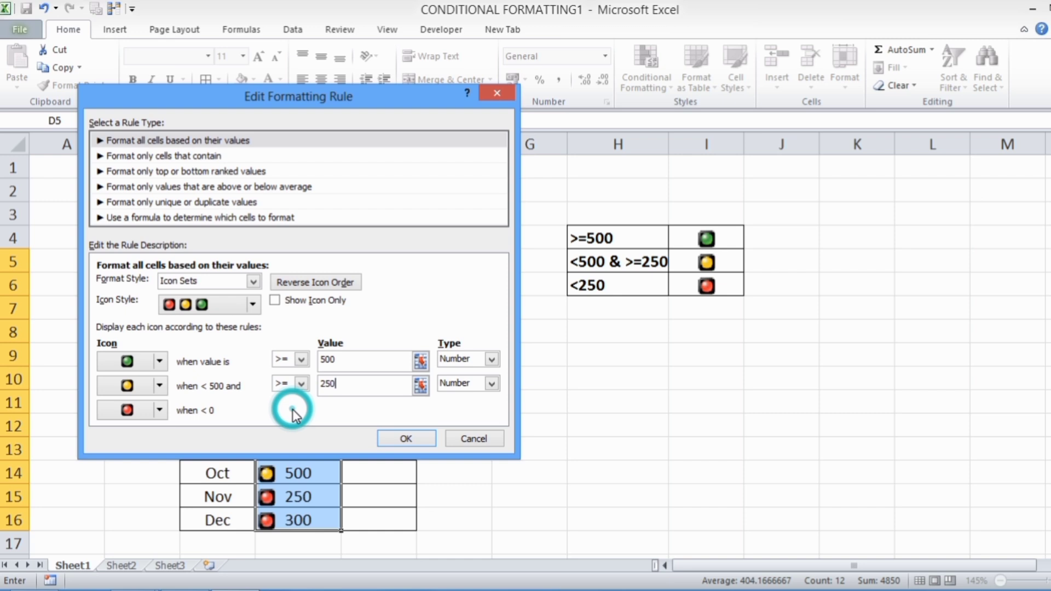
pyautogui.click(355, 361)
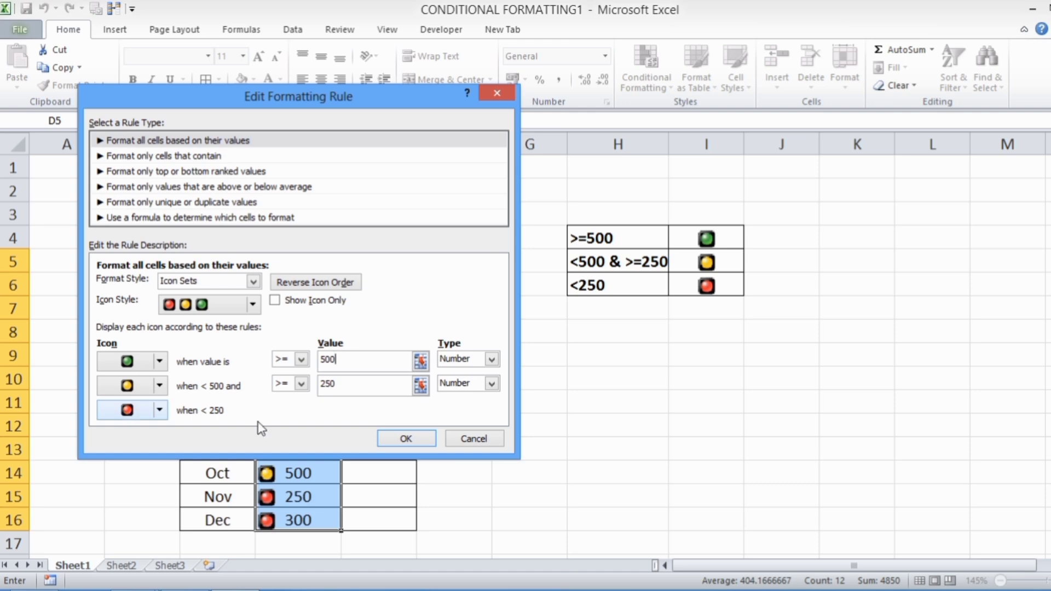
pyautogui.click(404, 439)
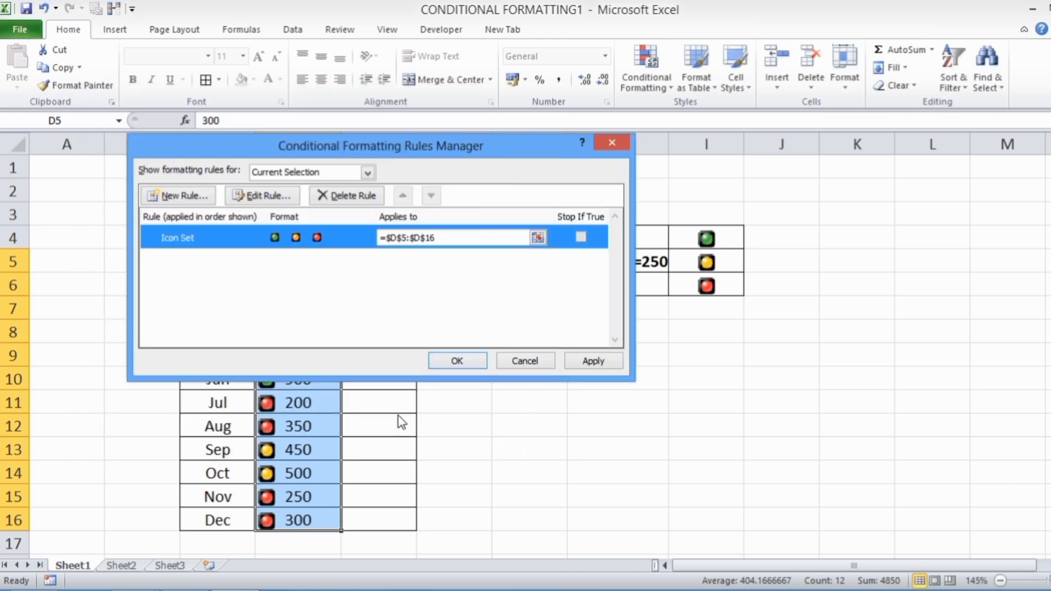
pyautogui.click(456, 360)
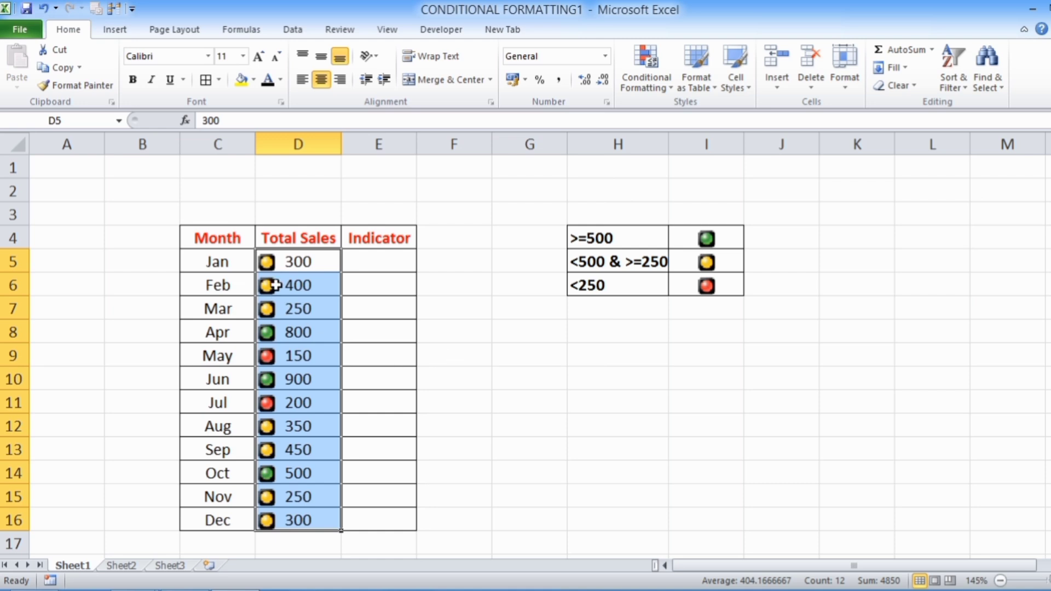
pyautogui.click(588, 464)
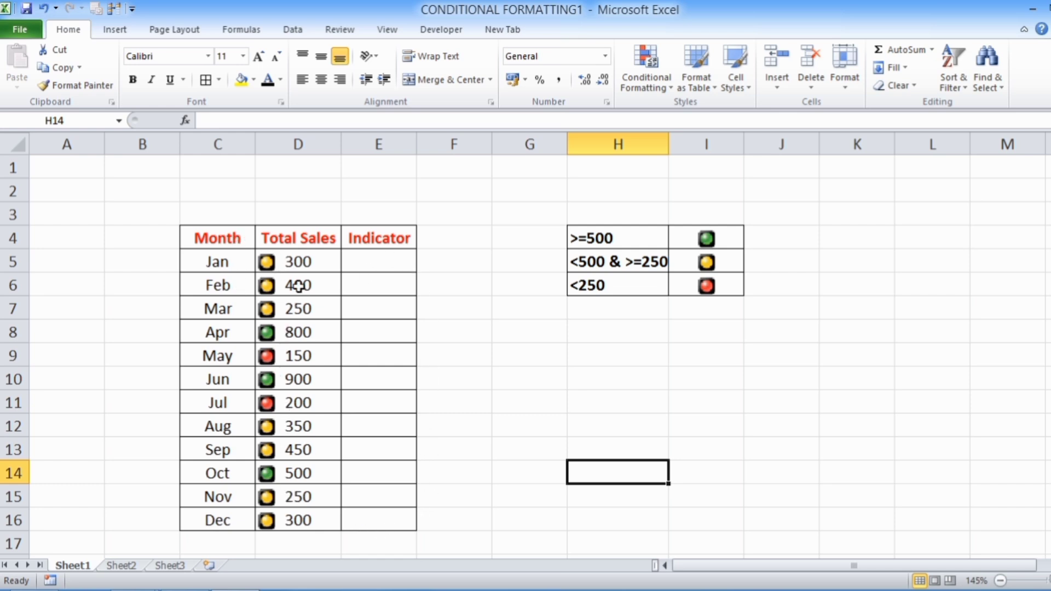
# - Clear the conditional formatting rules from the Total Sales cells D5:D16
pyautogui.moveTo(301, 265); pyautogui.dragTo(310, 511)
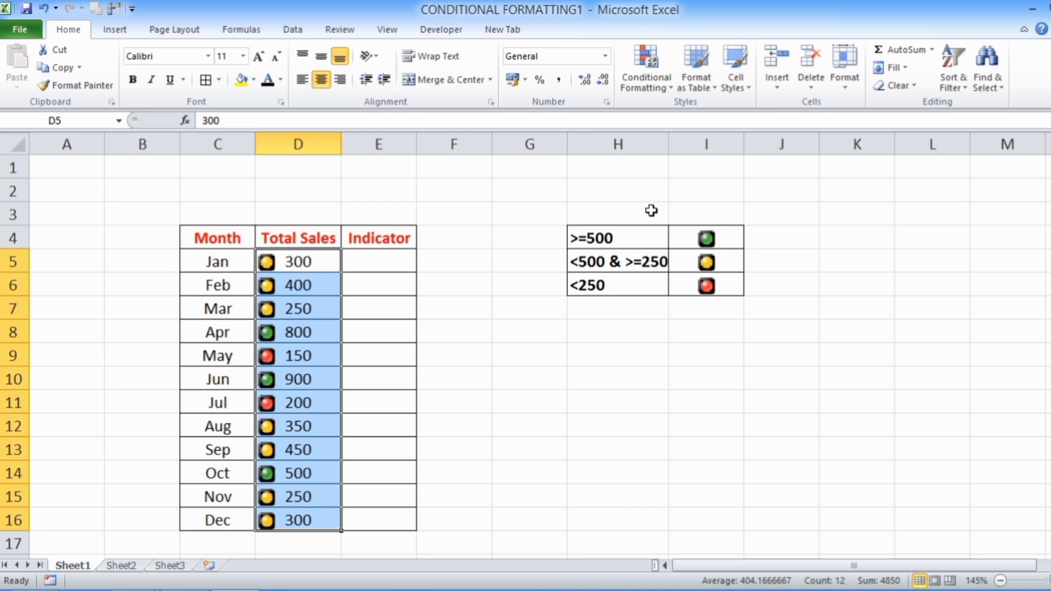
pyautogui.click(669, 87)
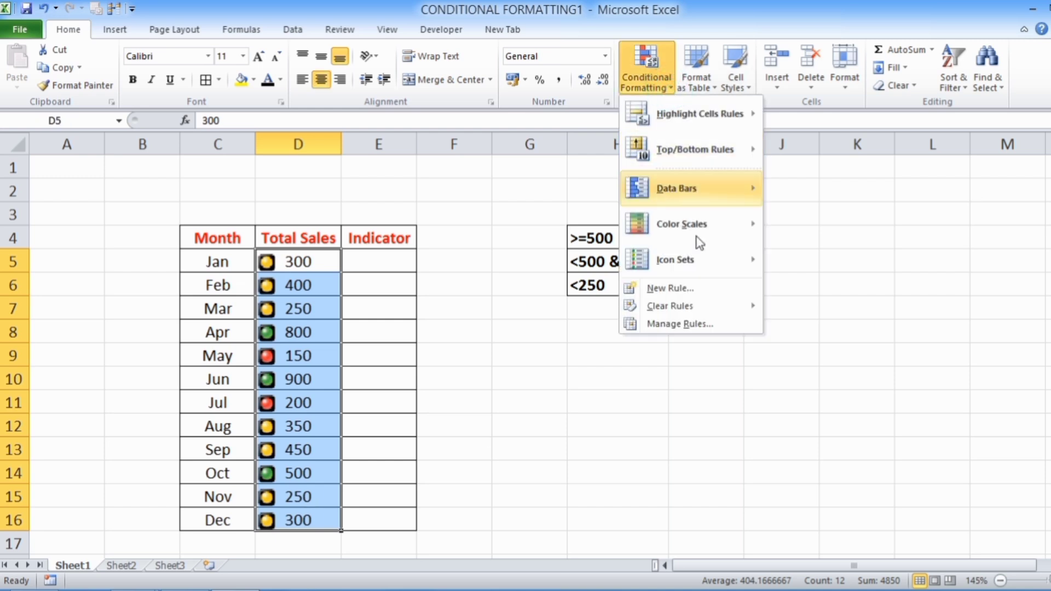
pyautogui.moveTo(709, 312)
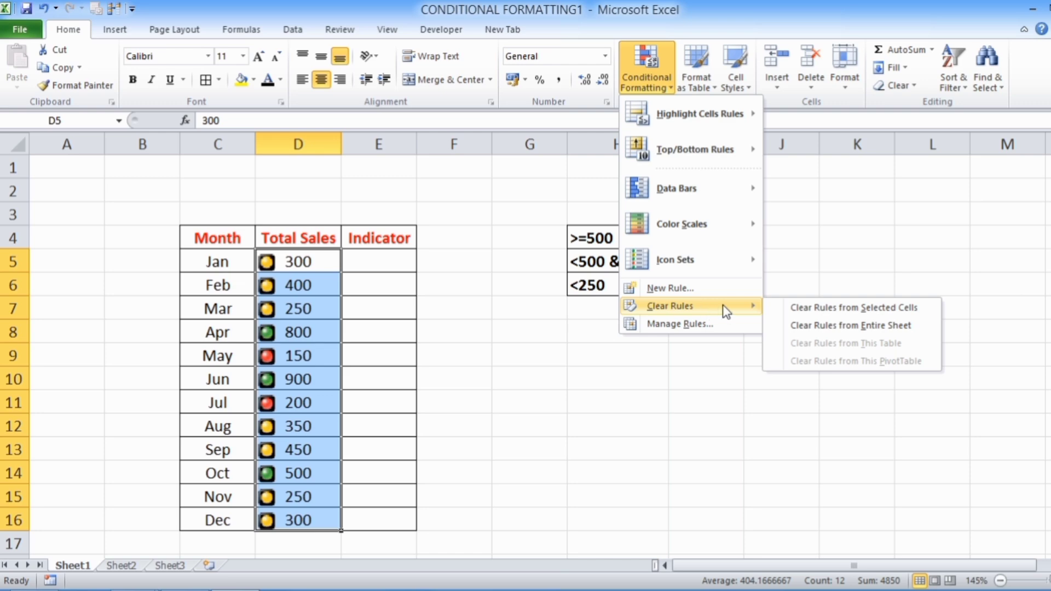
pyautogui.click(812, 309)
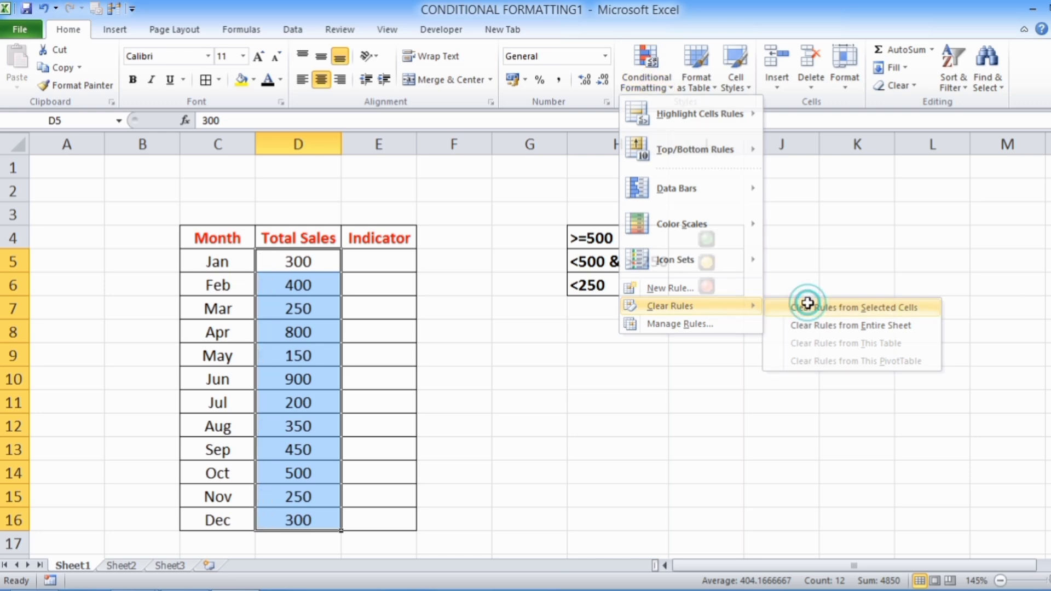
pyautogui.click(665, 442)
# - Copy the Total Sales values in D5:D16 into the Indicator column starting at E5
pyautogui.click(301, 258)
pyautogui.moveTo(303, 273); pyautogui.dragTo(312, 519)
pyautogui.hotkey('ctrl', 'c')
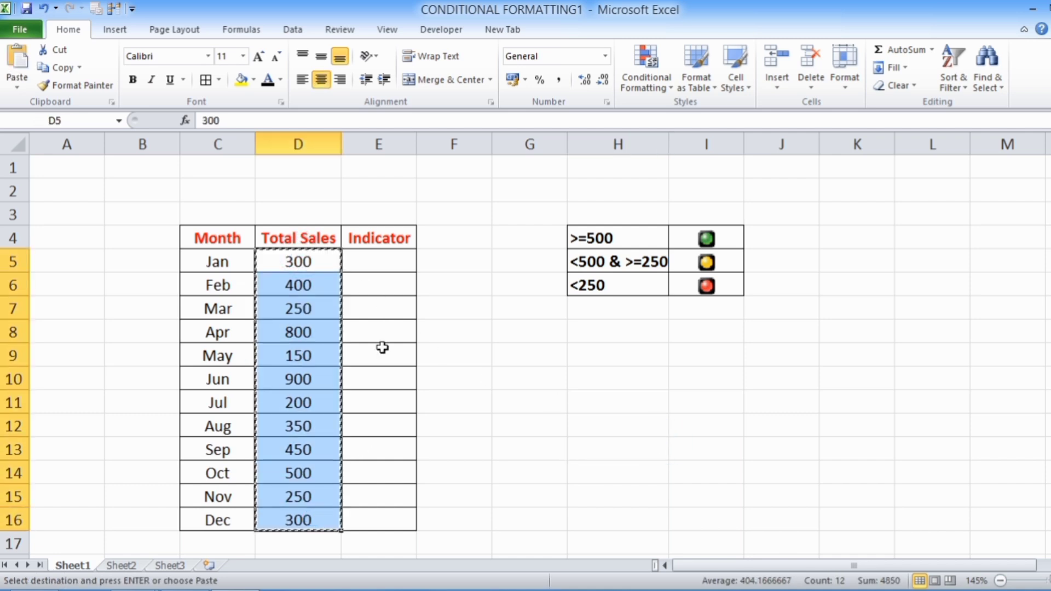
pyautogui.click(374, 255)
pyautogui.hotkey('ctrl', 'v')
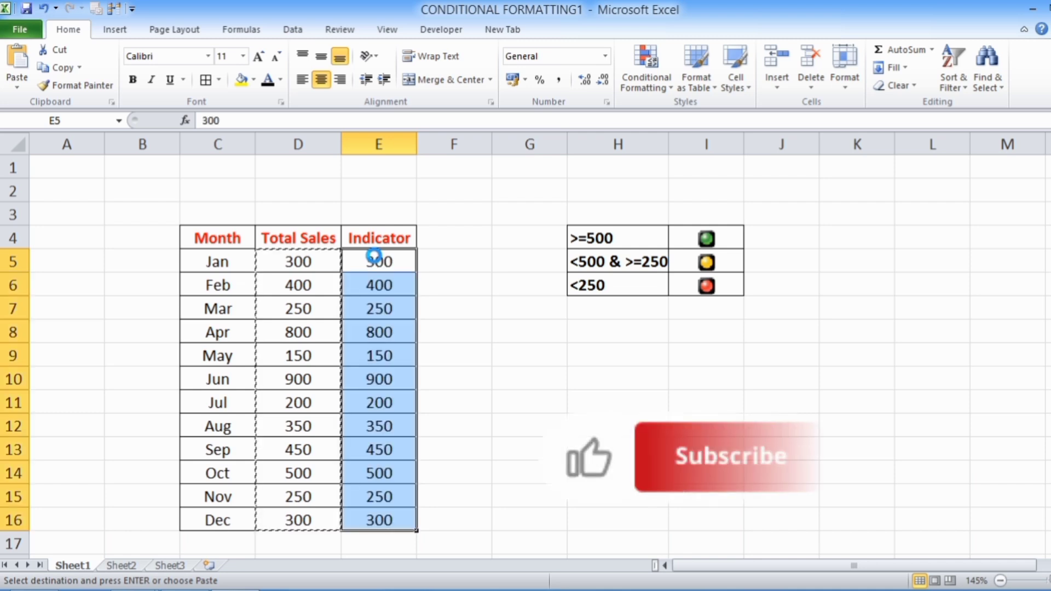
pyautogui.press('Escape')
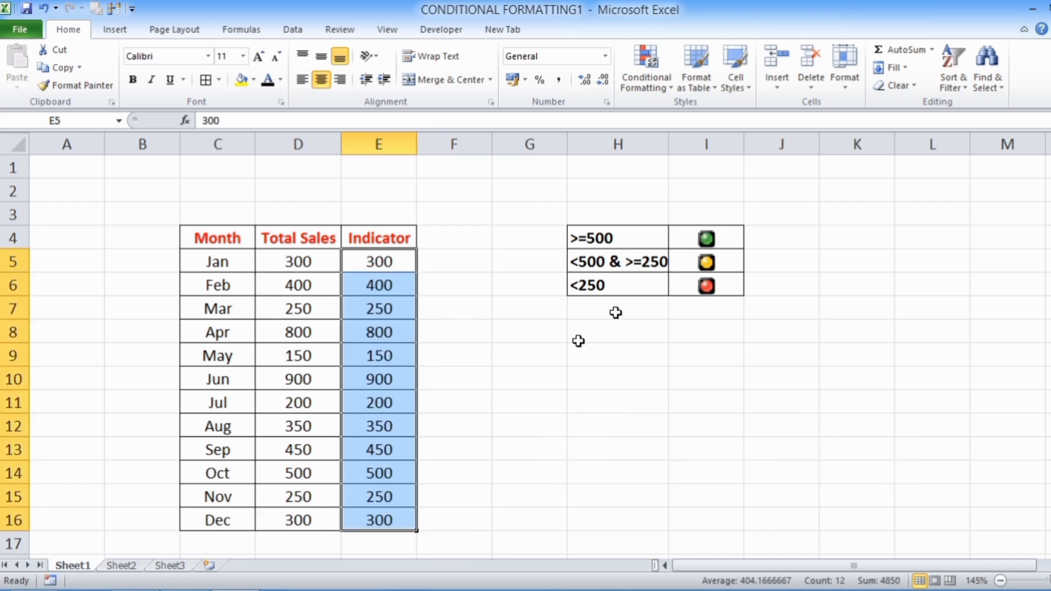
# - Apply the rimmed three traffic lights icon set to the Indicator cells E5:E16
pyautogui.click(673, 85)
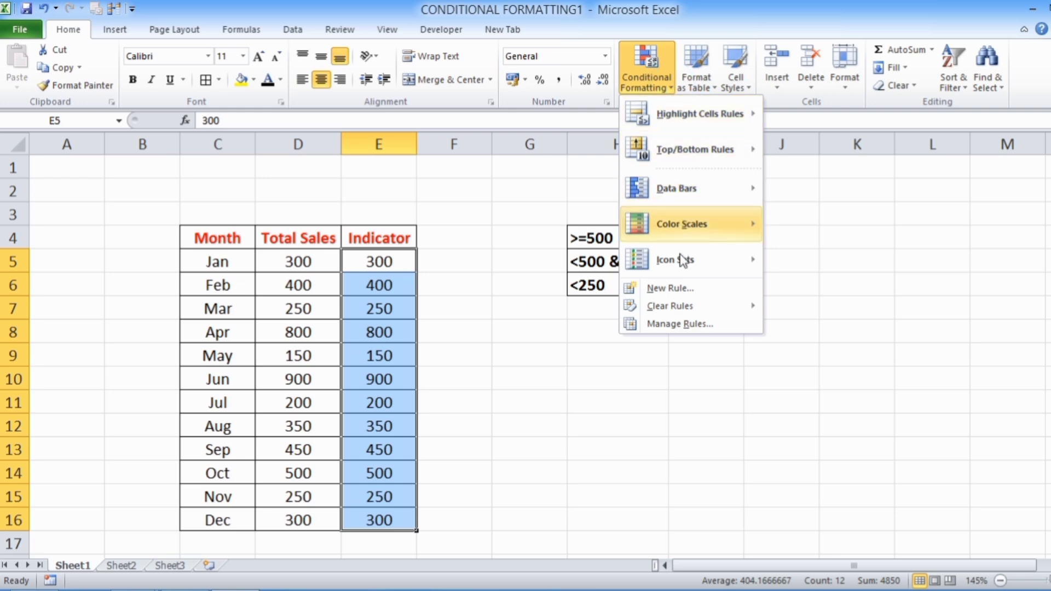
pyautogui.moveTo(683, 262)
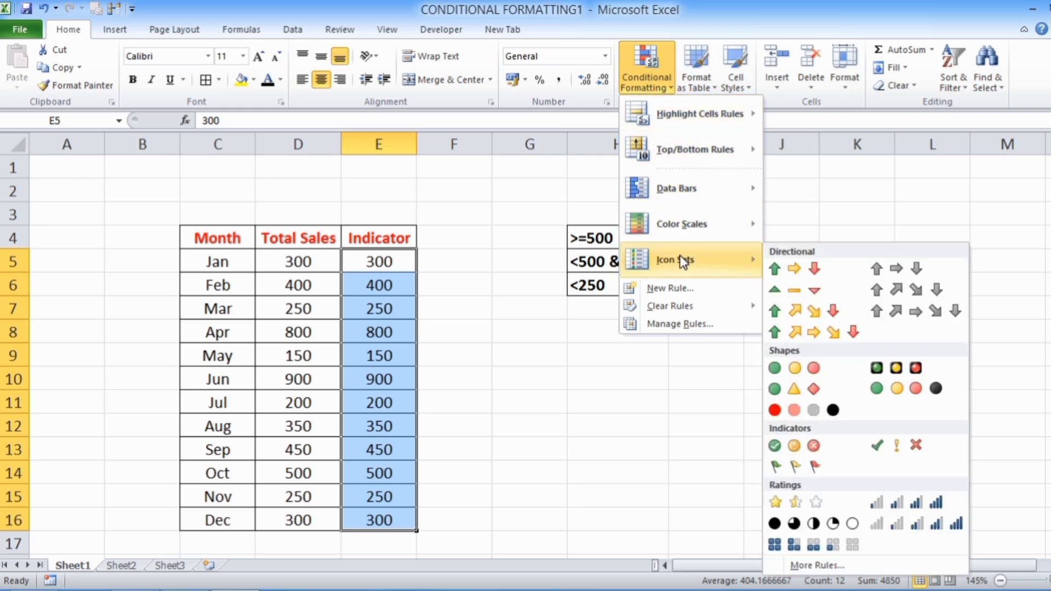
pyautogui.click(907, 371)
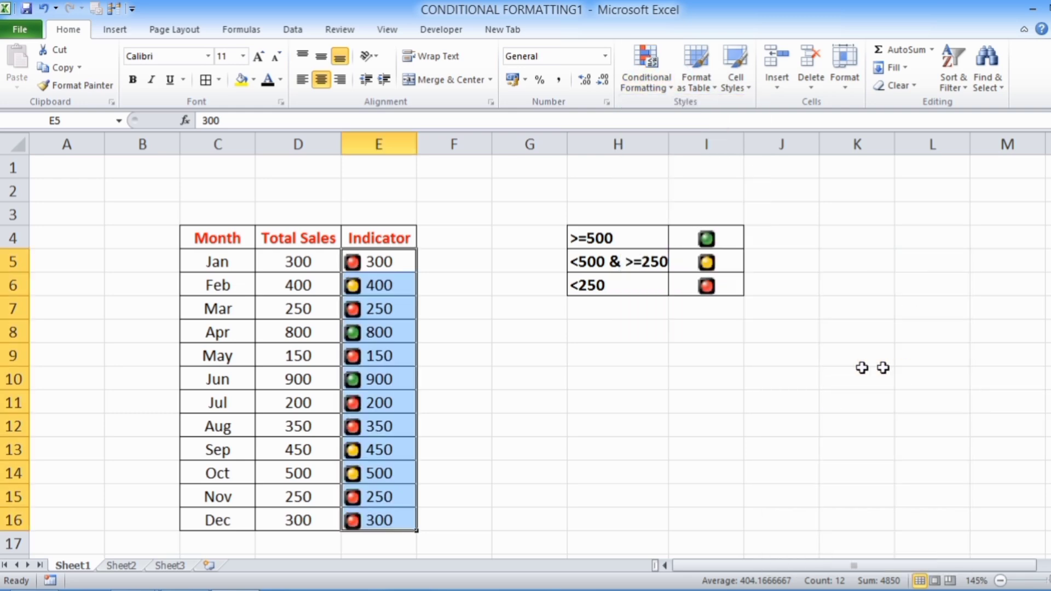
# - Edit the icon set rule on E5:E16 so both the green and yellow thresholds use type Number
pyautogui.click(671, 87)
pyautogui.click(683, 323)
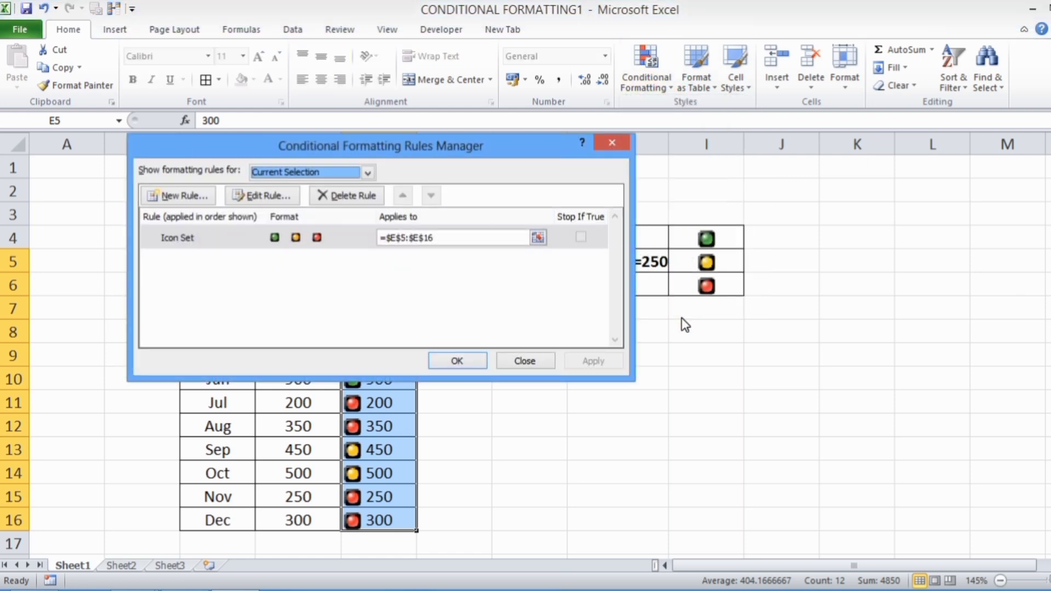
pyautogui.click(282, 197)
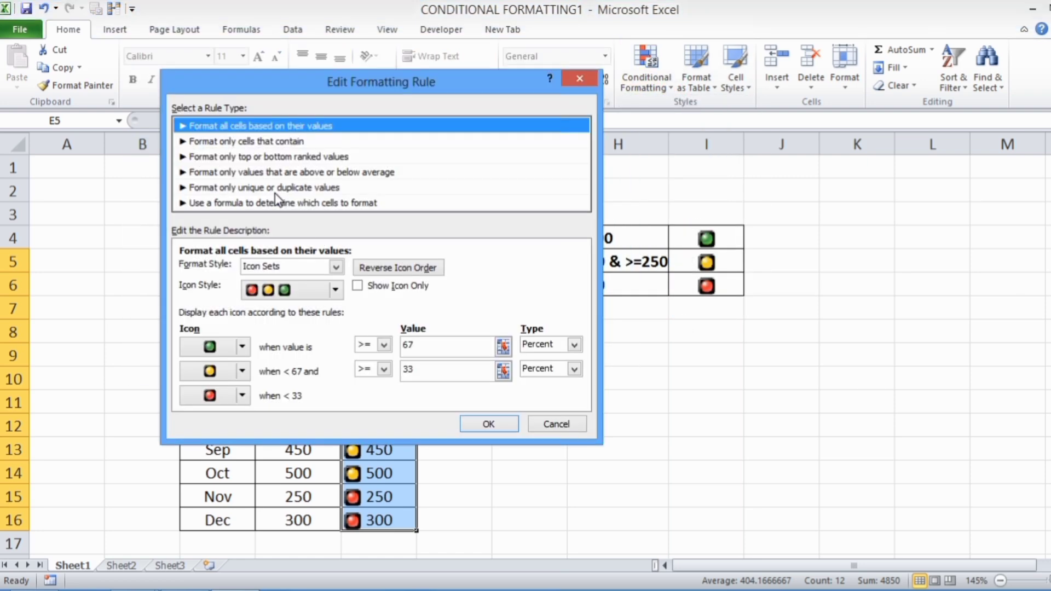
pyautogui.click(572, 345)
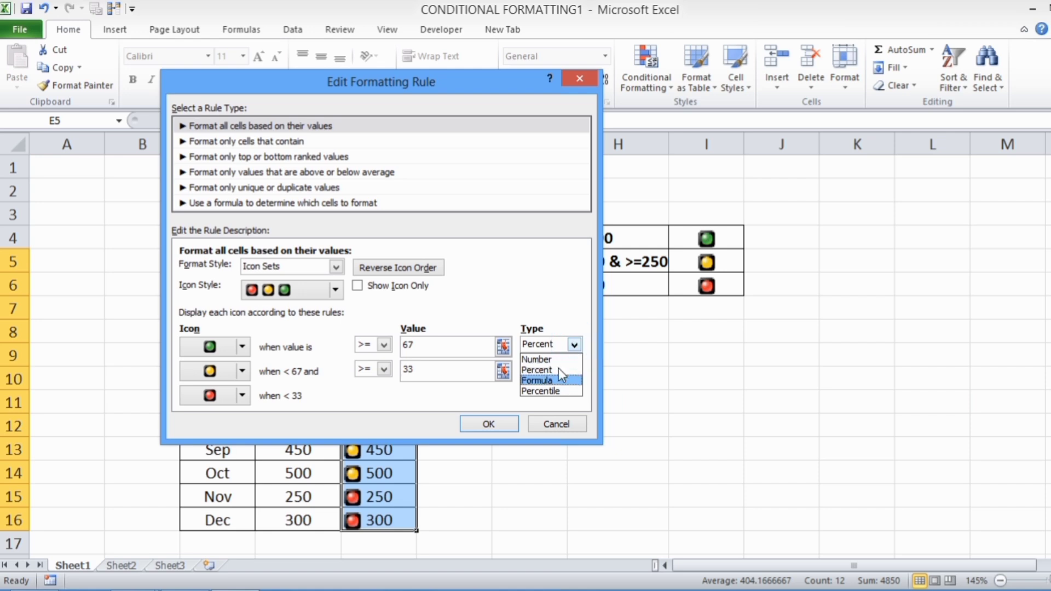
pyautogui.click(557, 358)
pyautogui.click(573, 369)
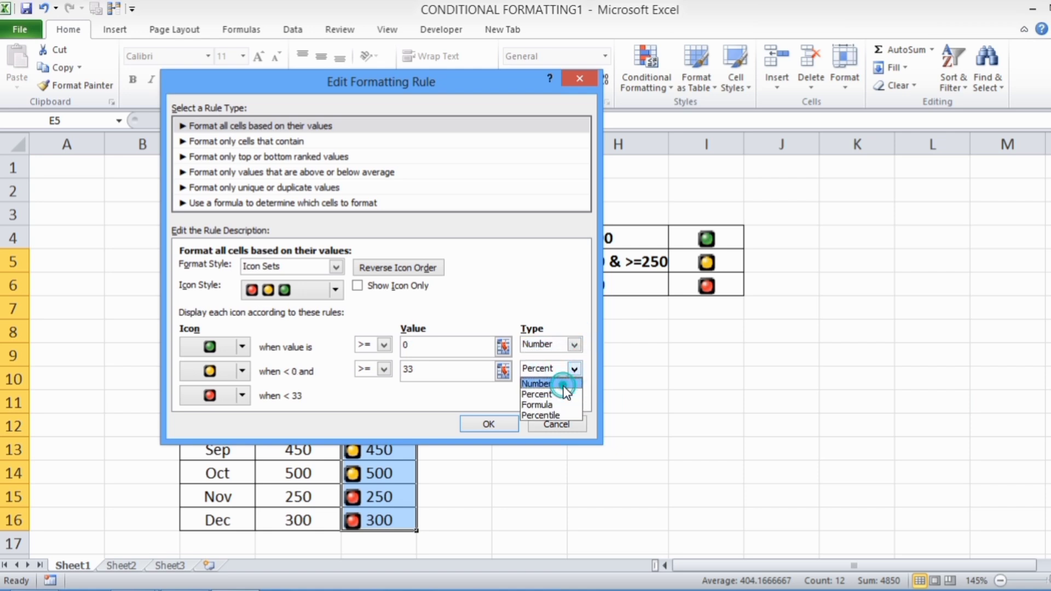
pyautogui.click(556, 382)
# - Set the green light's threshold to >= 500 and the yellow light's threshold to >= 250
pyautogui.click(413, 346)
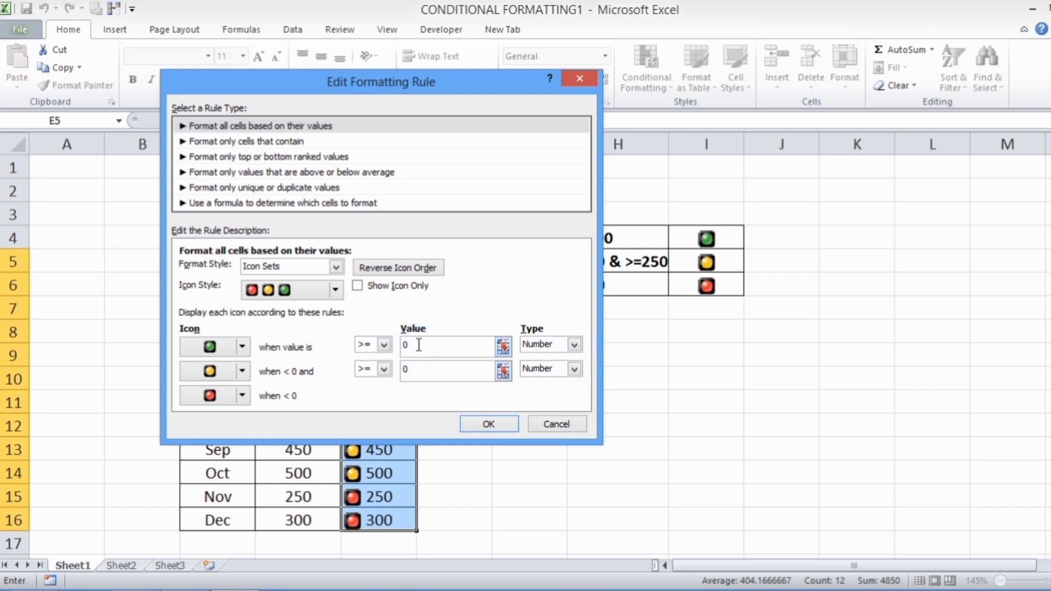
pyautogui.moveTo(419, 345); pyautogui.dragTo(404, 345)
pyautogui.click(422, 369)
pyautogui.press('BackSpace')
pyautogui.write('250')
pyautogui.click(430, 346)
pyautogui.click(433, 372)
# - Make the rule show icons only, without the numbers, and apply it to E5:E16
pyautogui.moveTo(372, 87); pyautogui.dragTo(675, 117)
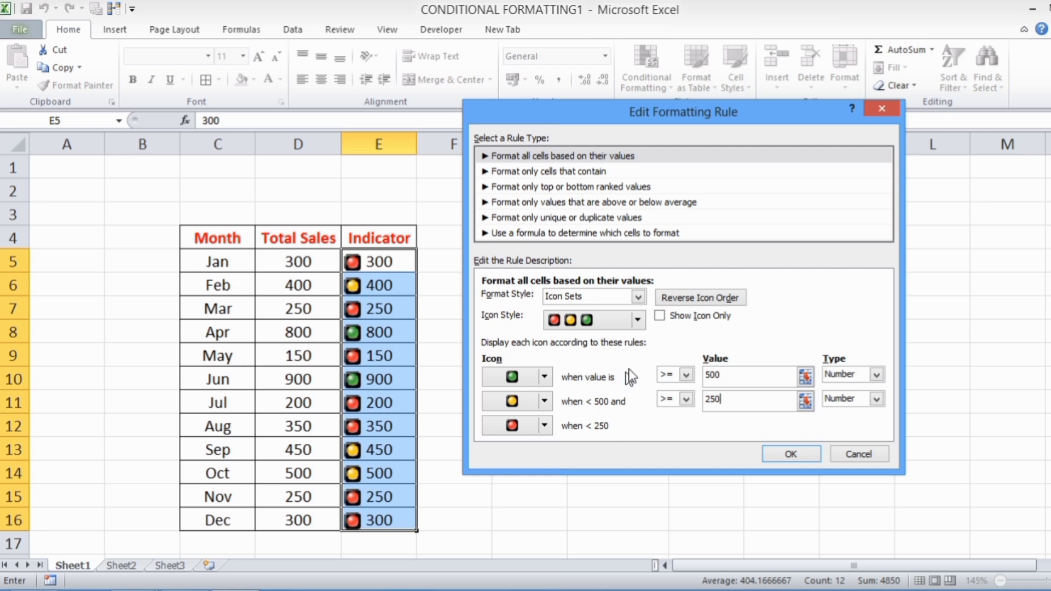
pyautogui.click(657, 316)
pyautogui.click(783, 455)
pyautogui.click(452, 359)
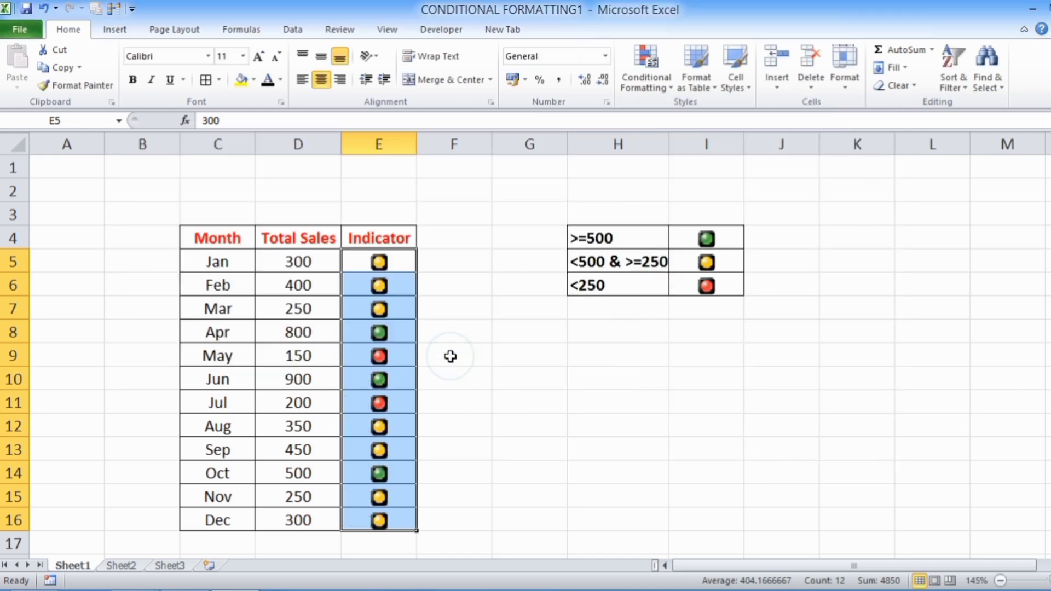
pyautogui.click(559, 359)
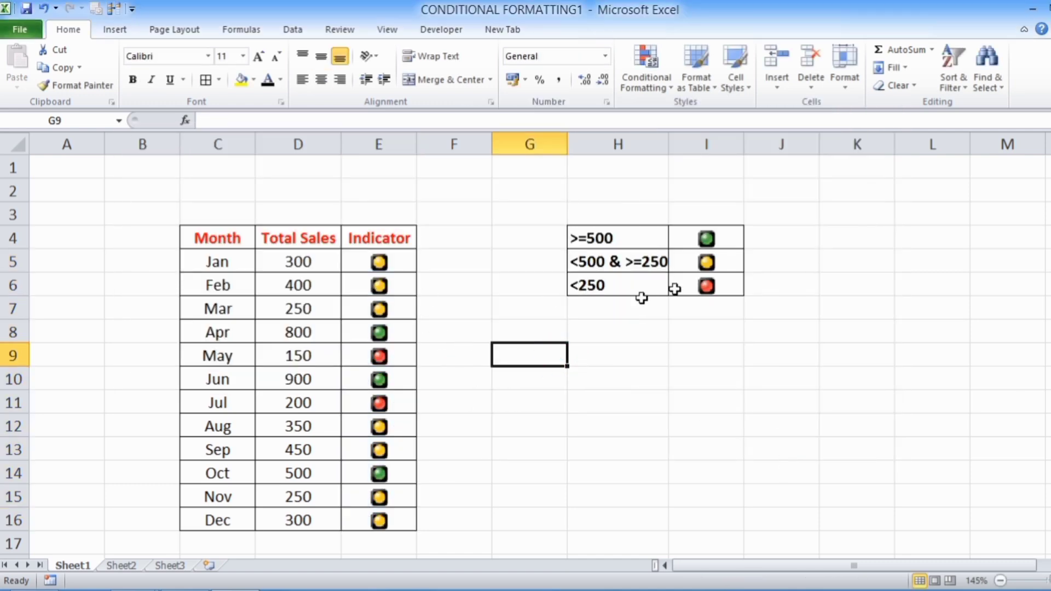
# - Check the green, yellow and red indicators in column E against the monthly sales and the legend in H4:I6
pyautogui.click(371, 335)
pyautogui.click(368, 380)
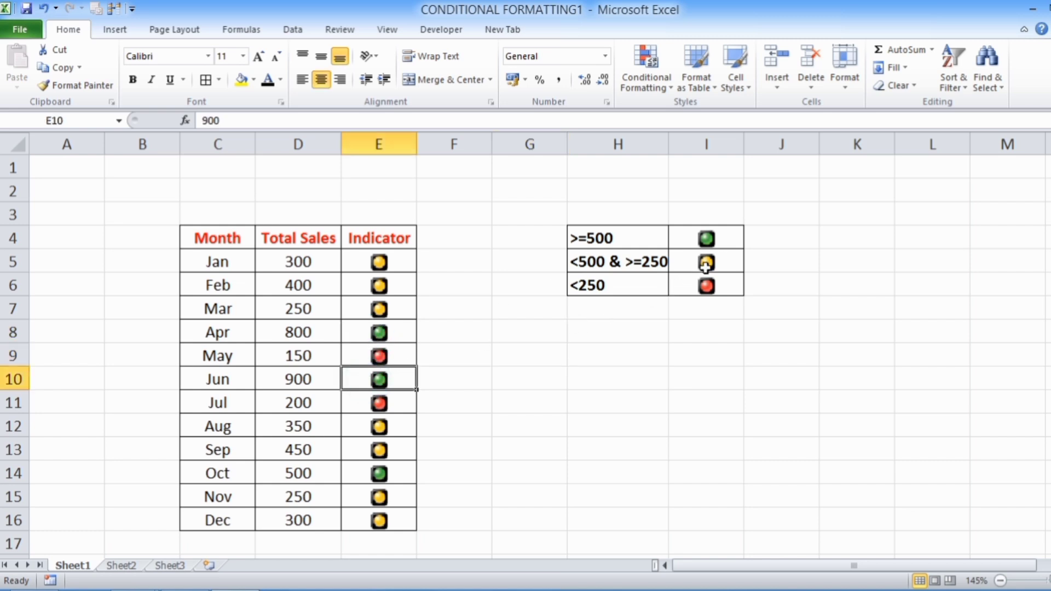
pyautogui.click(392, 307)
pyautogui.click(393, 285)
pyautogui.click(389, 263)
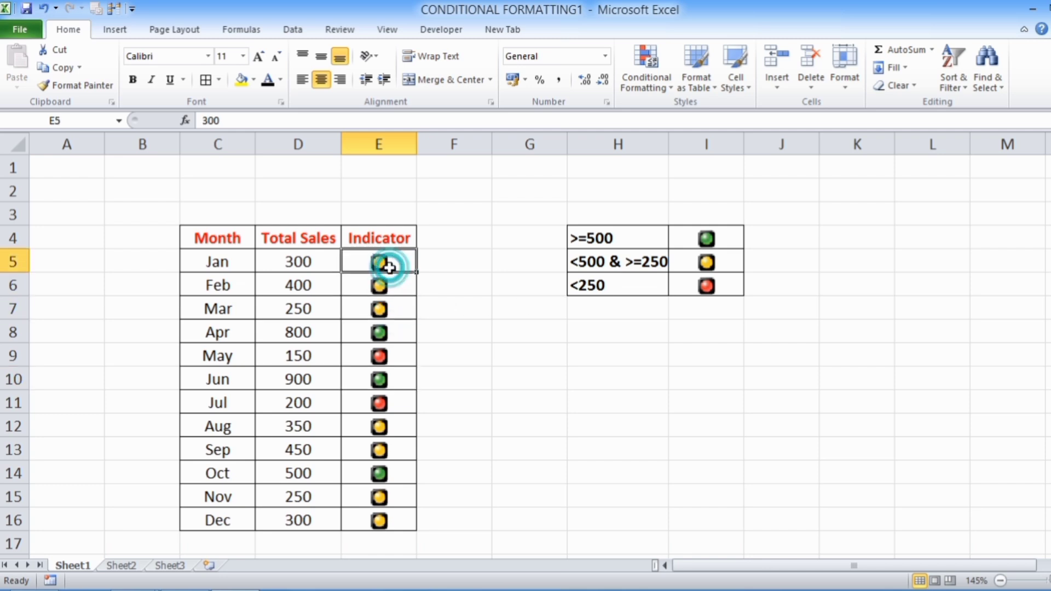
pyautogui.click(712, 290)
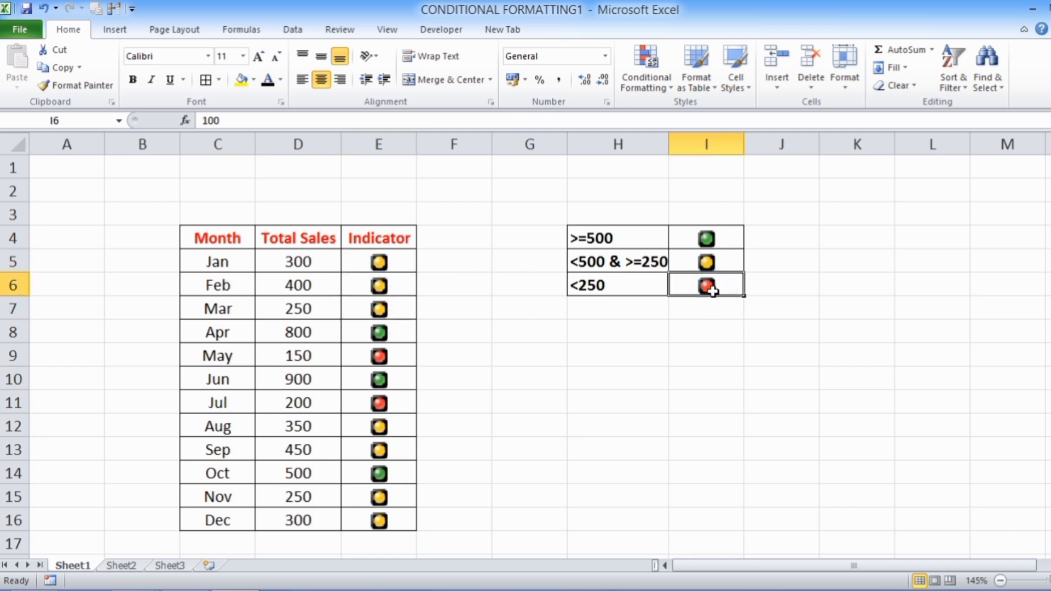
pyautogui.click(350, 358)
pyautogui.click(350, 405)
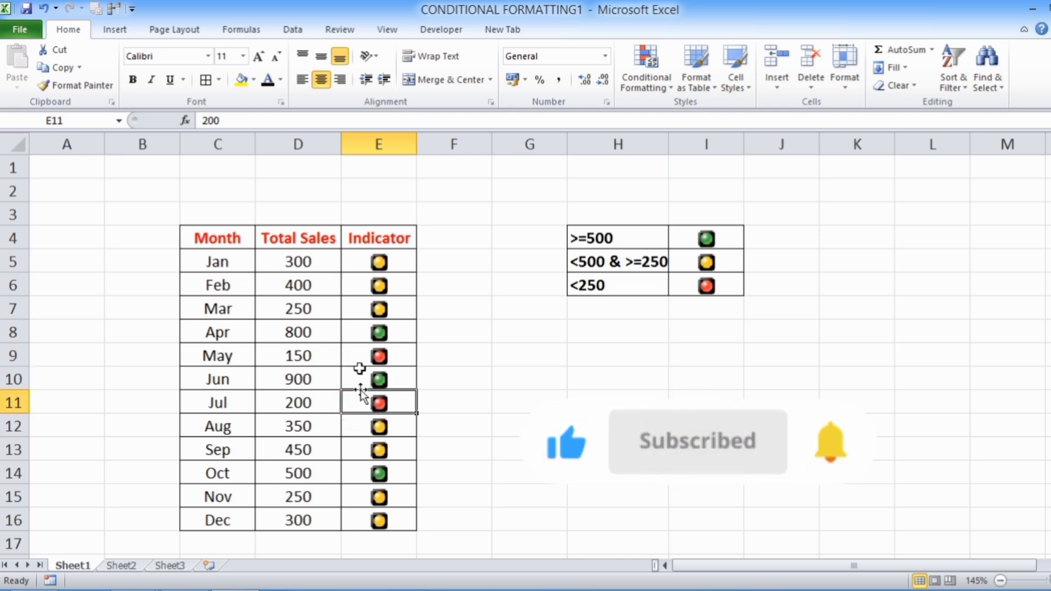
pyautogui.click(690, 439)
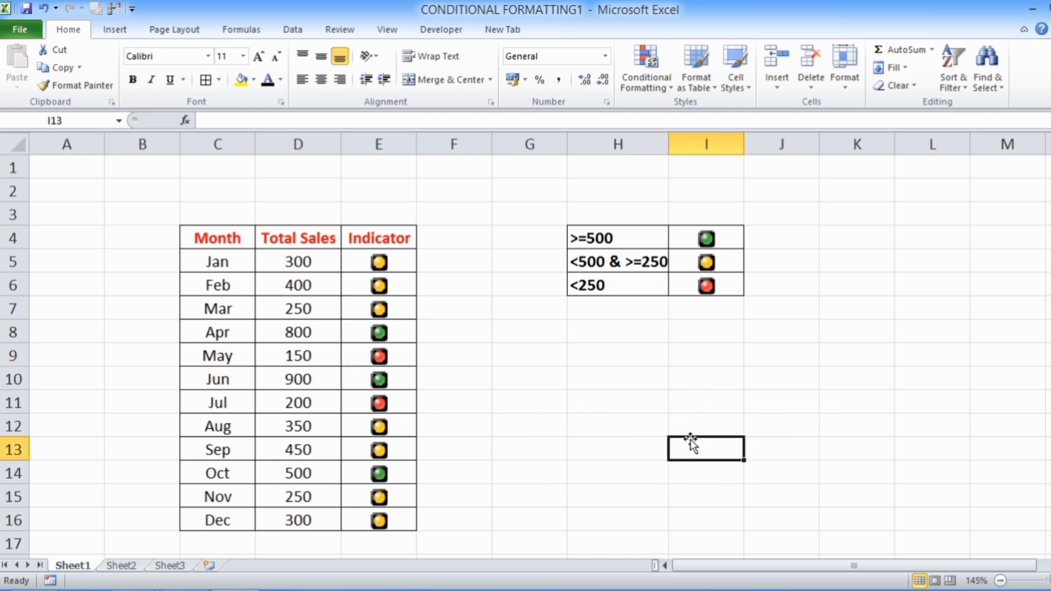